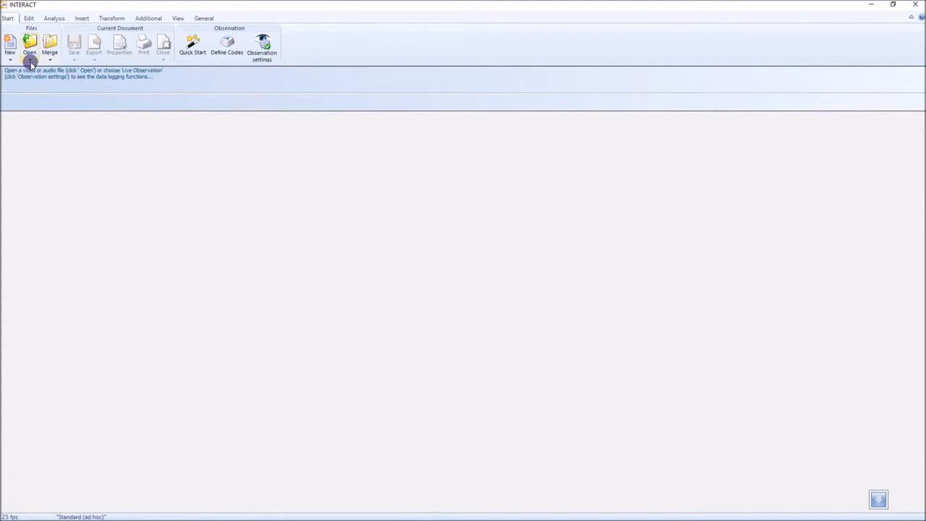
# Open the demo example file for long-term periods
pyautogui.click(30, 61)
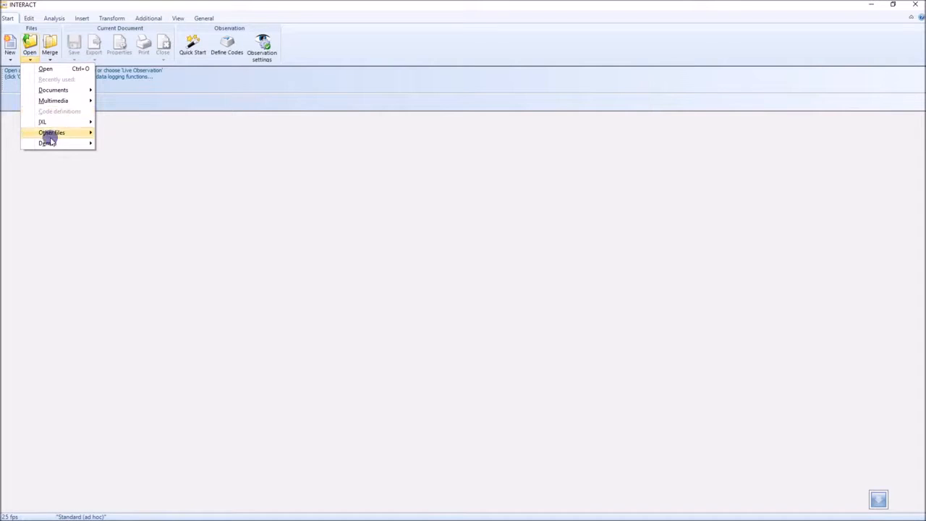
pyautogui.moveTo(58, 148)
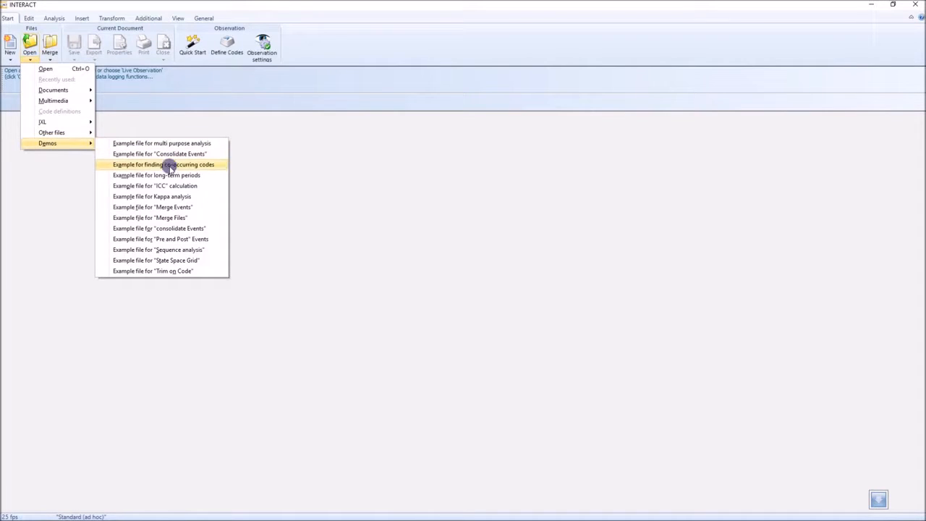
pyautogui.click(206, 178)
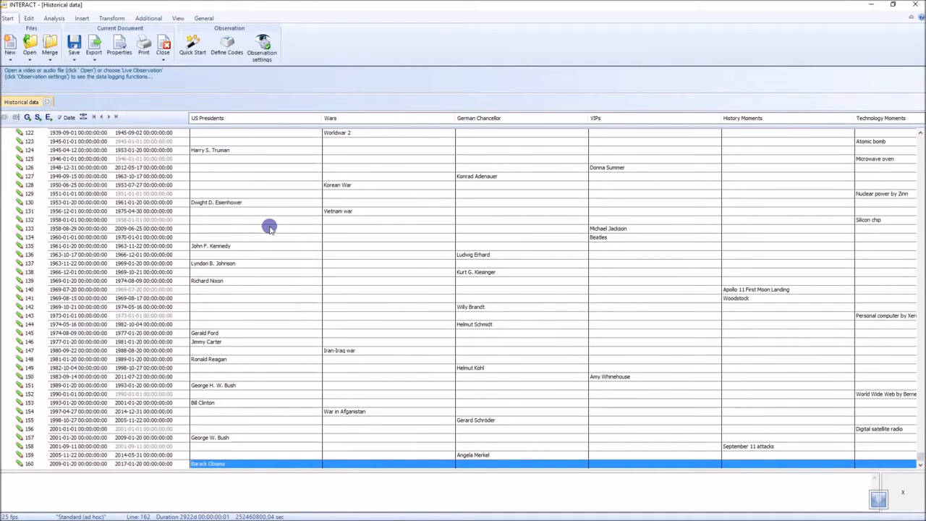
# Examine the data from its beginning: the group and set lines, the class columns from US Presidents to Technology Moments, and individual early events
pyautogui.scroll(8, 270, 228)
pyautogui.moveTo(920, 455); pyautogui.dragTo(921, 131)
pyautogui.click(13, 133)
pyautogui.click(16, 141)
pyautogui.click(218, 119)
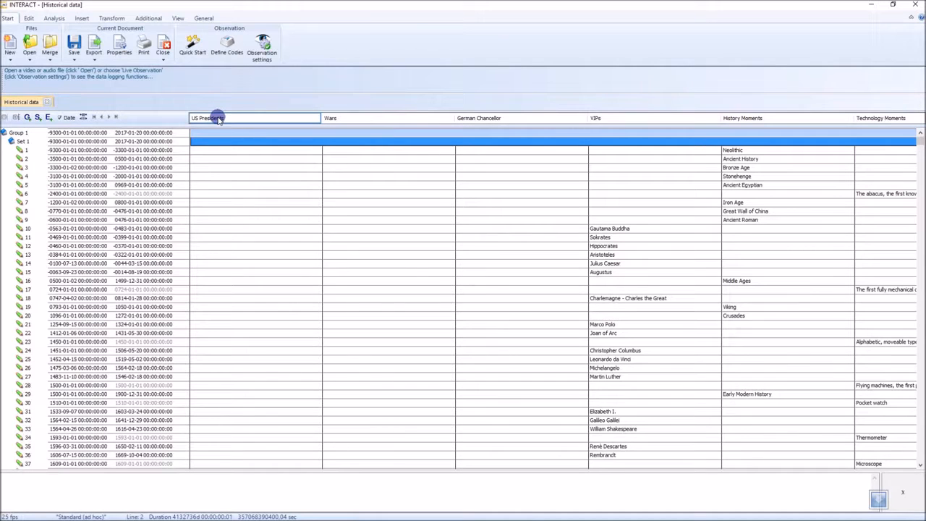
pyautogui.click(342, 122)
pyautogui.click(476, 119)
pyautogui.click(606, 119)
pyautogui.click(752, 120)
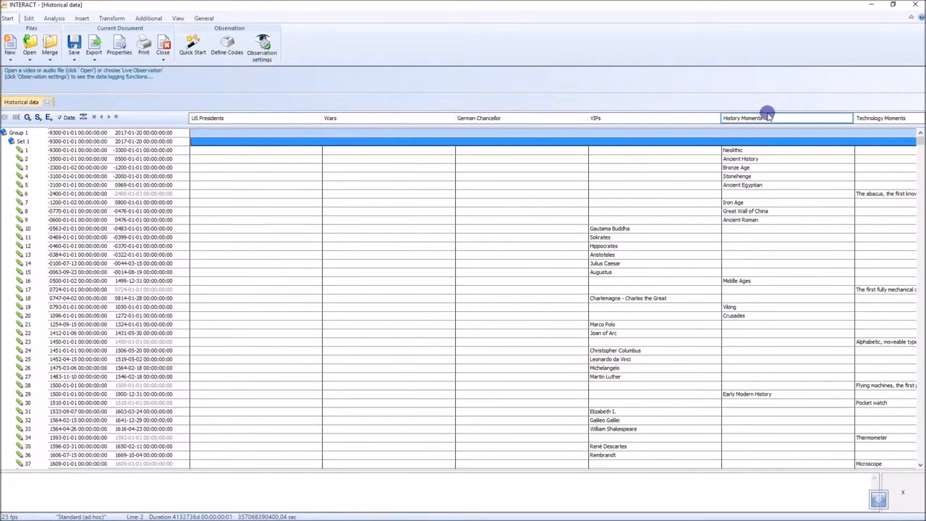
pyautogui.click(858, 121)
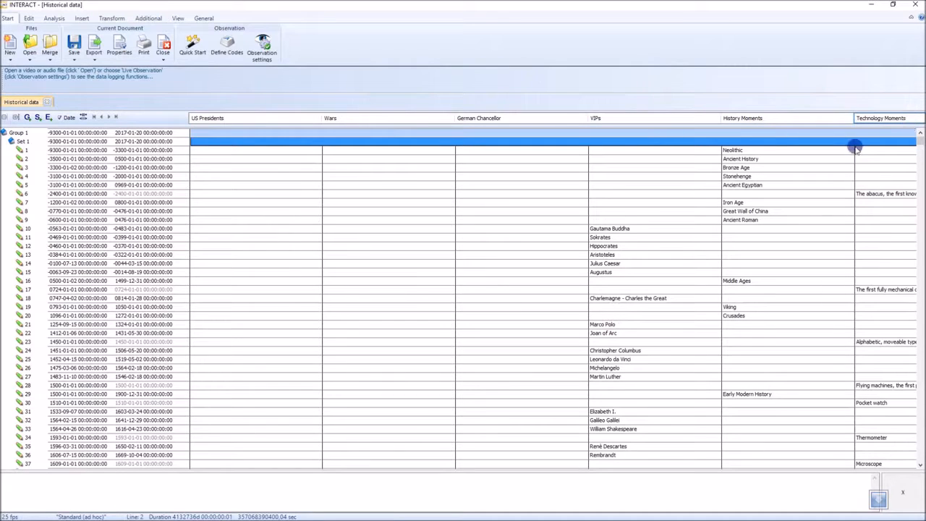
pyautogui.click(407, 281)
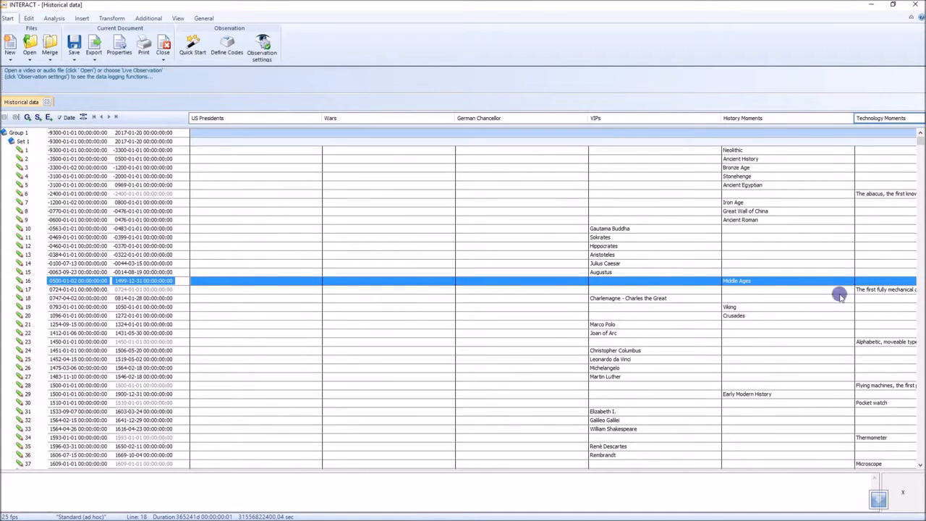
pyautogui.click(747, 211)
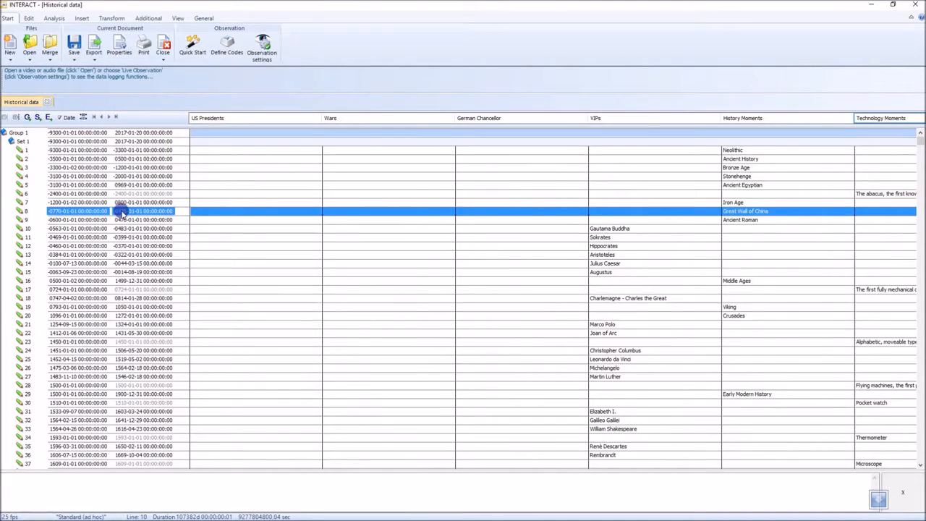
# Look through the event list down to the 20th-century entries to see how the classes and dates are coded
pyautogui.click(229, 318)
pyautogui.scroll(-20, 229, 319)
pyautogui.press('Down')
pyautogui.press('Down')
pyautogui.press('Down')
pyautogui.press('Down')
pyautogui.press('Down')
pyautogui.press('Down')
pyautogui.press('Down')
pyautogui.press('Down')
pyautogui.press('Down')
pyautogui.press('Down')
pyautogui.press('Down')
pyautogui.press('Down')
pyautogui.press('Down')
pyautogui.press('Down')
pyautogui.press('Down')
pyautogui.press('Down')
pyautogui.press('Down')
pyautogui.press('Down')
pyautogui.press('Down')
pyautogui.press('Down')
pyautogui.press('Down')
pyautogui.press('Down')
pyautogui.press('Down')
pyautogui.press('Down')
pyautogui.press('Down')
pyautogui.press('Down')
pyautogui.press('Down')
pyautogui.press('Down')
pyautogui.press('Down')
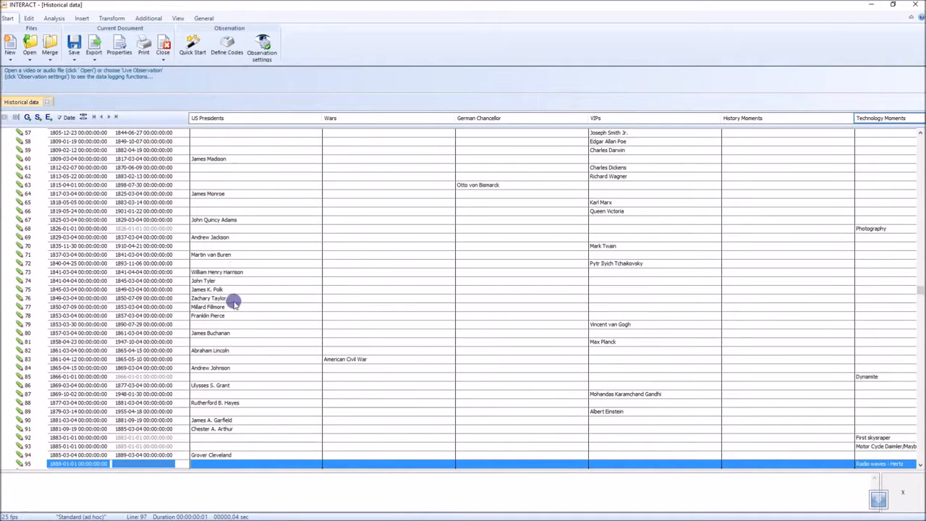
pyautogui.click(227, 338)
pyautogui.press('Down')
pyautogui.press('Down')
pyautogui.press('Down')
pyautogui.press('Down')
pyautogui.press('Down')
pyautogui.press('Down')
pyautogui.press('Down')
pyautogui.press('Down')
pyautogui.press('Down')
pyautogui.press('Down')
pyautogui.press('Down')
pyautogui.press('Down')
pyautogui.press('Down')
pyautogui.press('Down')
pyautogui.press('Down')
pyautogui.press('Down')
pyautogui.press('Down')
pyautogui.press('Down')
pyautogui.press('Down')
pyautogui.press('Down')
pyautogui.press('Down')
pyautogui.press('Down')
pyautogui.press('Down')
pyautogui.press('Down')
pyautogui.press('Down')
pyautogui.press('Down')
pyautogui.press('Down')
pyautogui.press('Down')
pyautogui.press('Down')
pyautogui.press('Down')
pyautogui.press('Down')
pyautogui.press('Down')
pyautogui.press('Down')
pyautogui.press('Down')
pyautogui.press('Down')
pyautogui.press('Down')
pyautogui.press('Down')
pyautogui.press('Down')
pyautogui.press('Down')
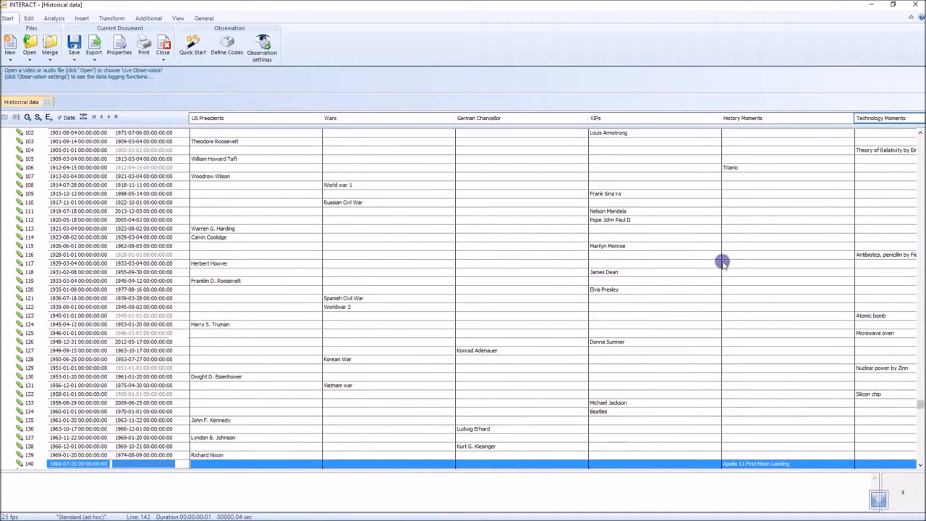
pyautogui.click(613, 290)
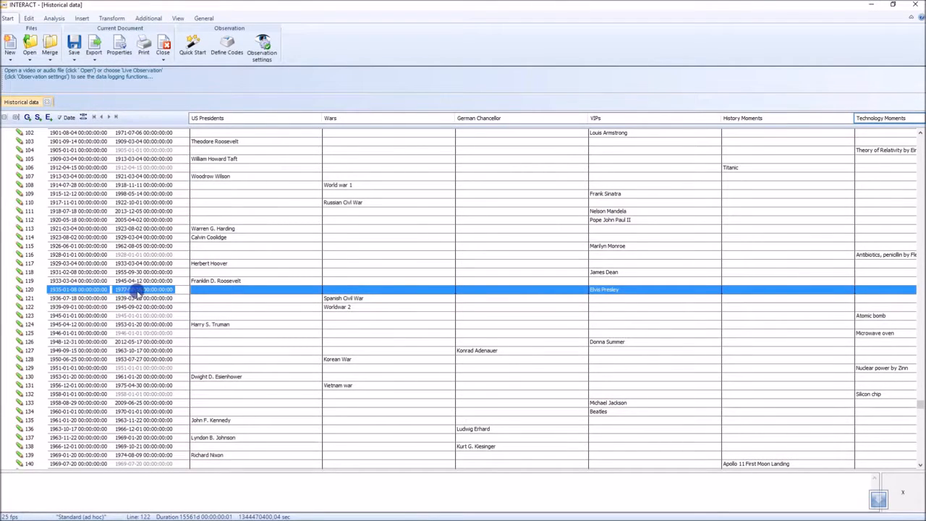
pyautogui.click(87, 297)
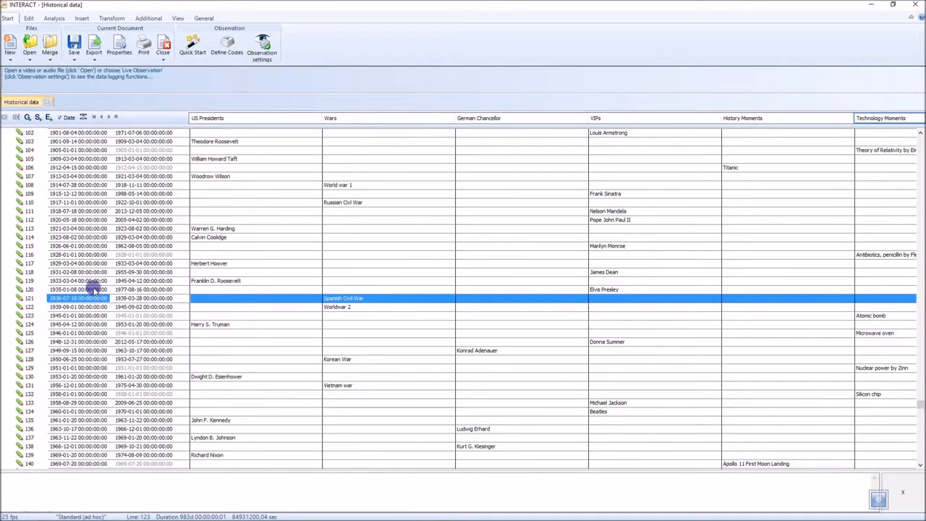
pyautogui.click(84, 290)
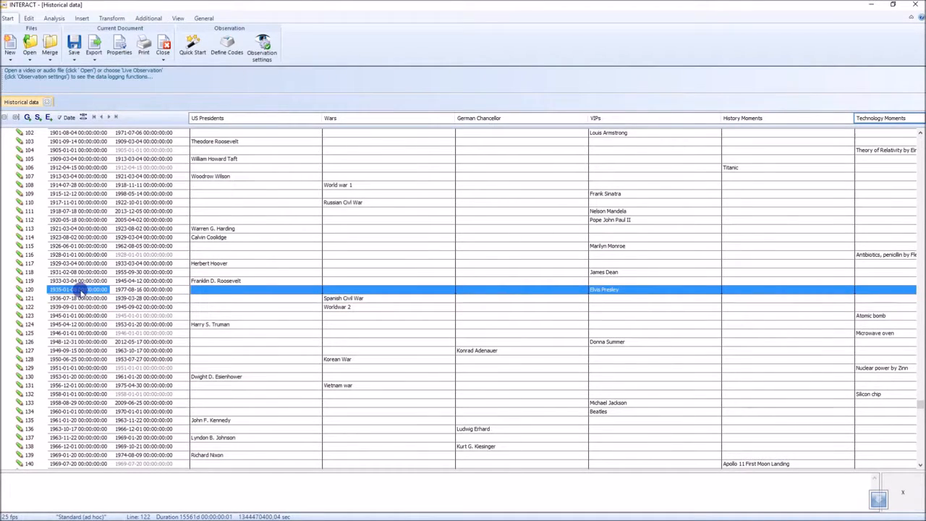
pyautogui.click(83, 289)
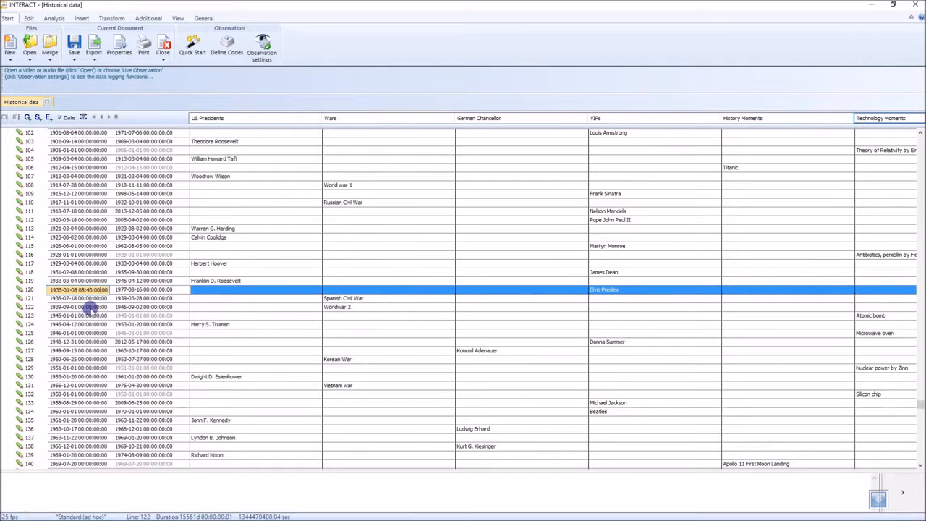
pyautogui.click(90, 307)
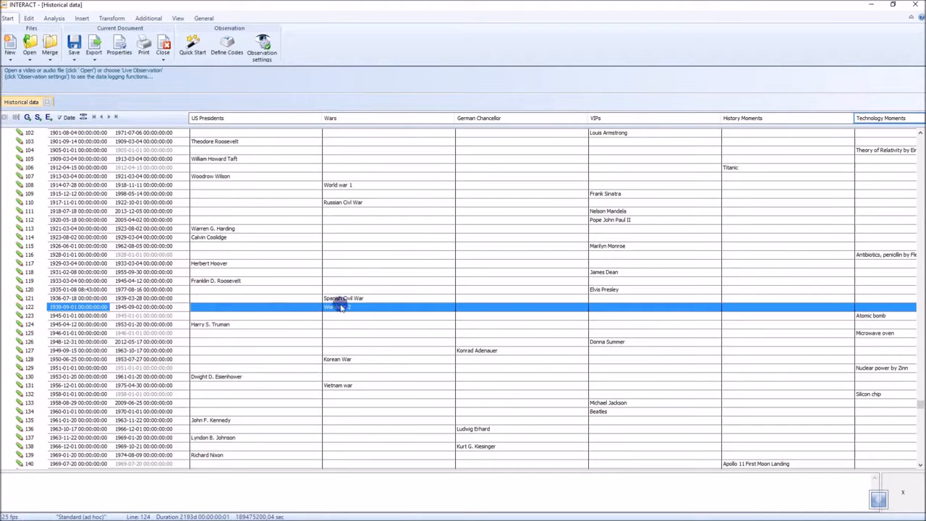
# Create a time line chart of the data set with all codes included in the analysis
pyautogui.click(54, 18)
pyautogui.click(42, 41)
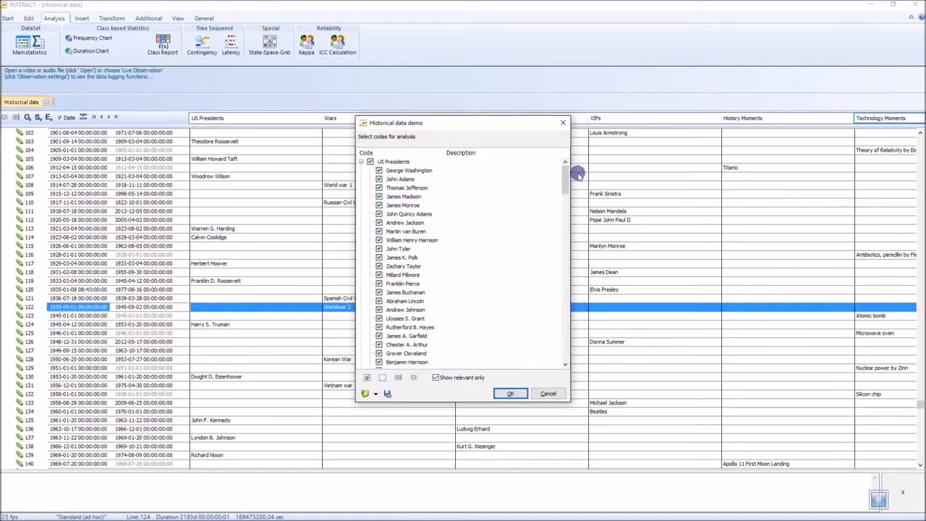
pyautogui.moveTo(562, 166); pyautogui.dragTo(567, 262)
pyautogui.click(512, 393)
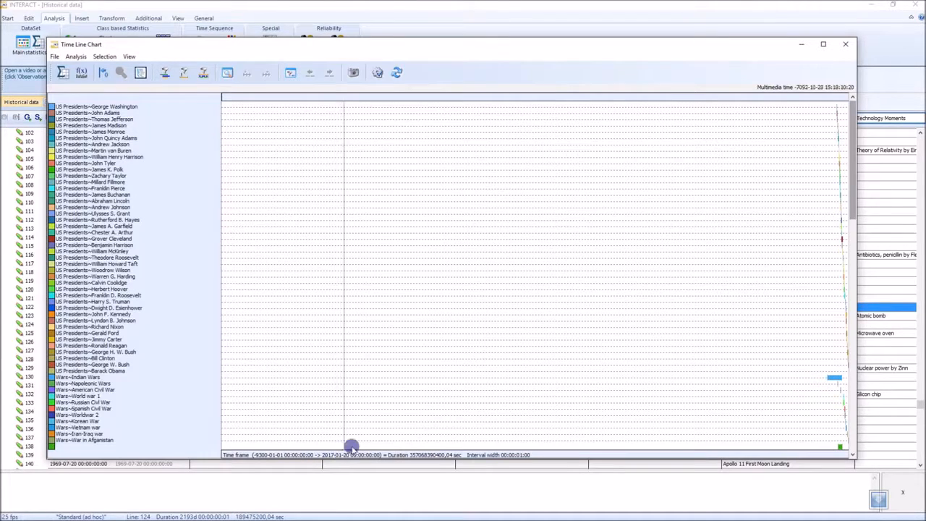
# Inspect the US Presidents' period and George Washington's term up close on the time line, and restore the full time frame
pyautogui.moveTo(829, 208); pyautogui.dragTo(850, 208)
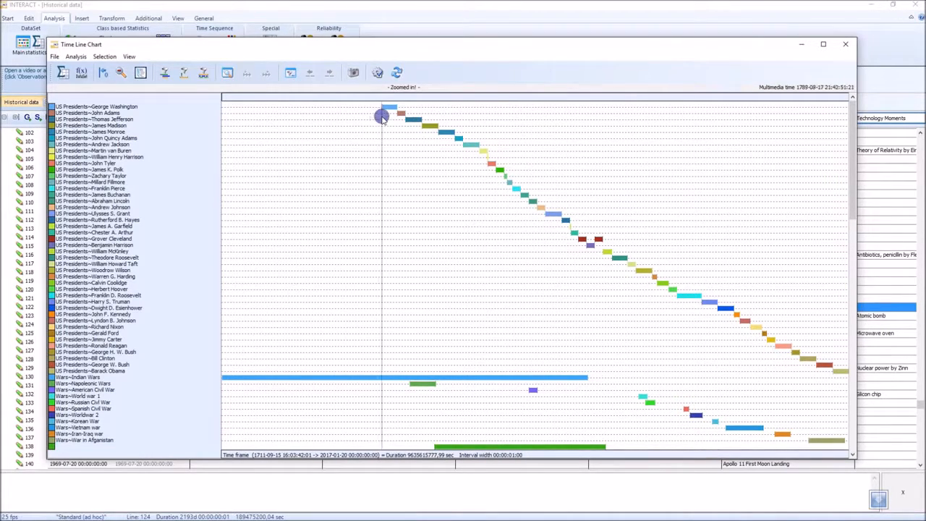
pyautogui.moveTo(381, 114); pyautogui.dragTo(397, 115)
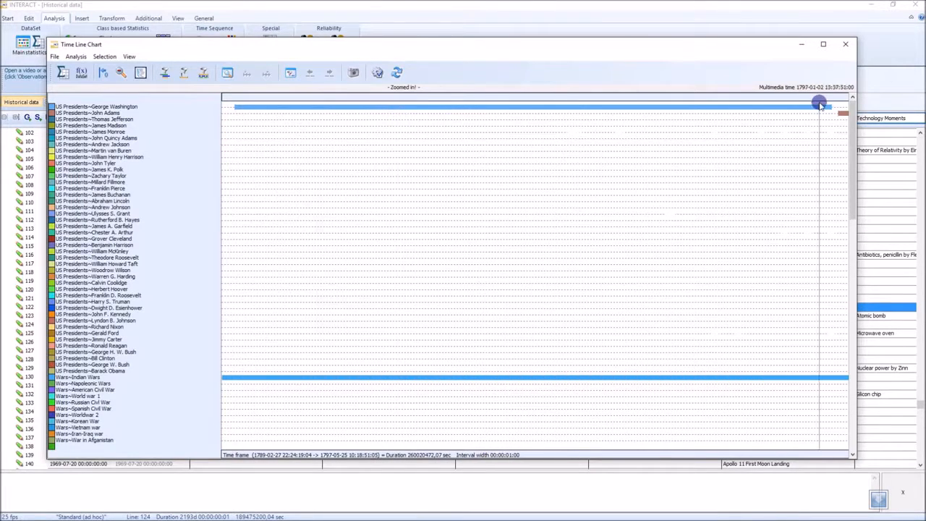
pyautogui.moveTo(847, 108); pyautogui.dragTo(860, 71)
pyautogui.click(121, 70)
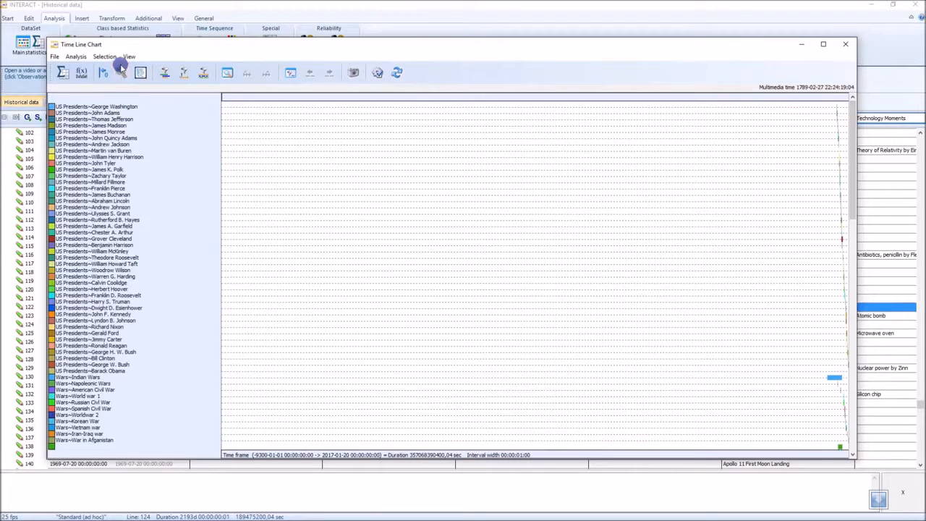
# Zoom the time line chart to the period from about 1694 to 2017
pyautogui.click(831, 158)
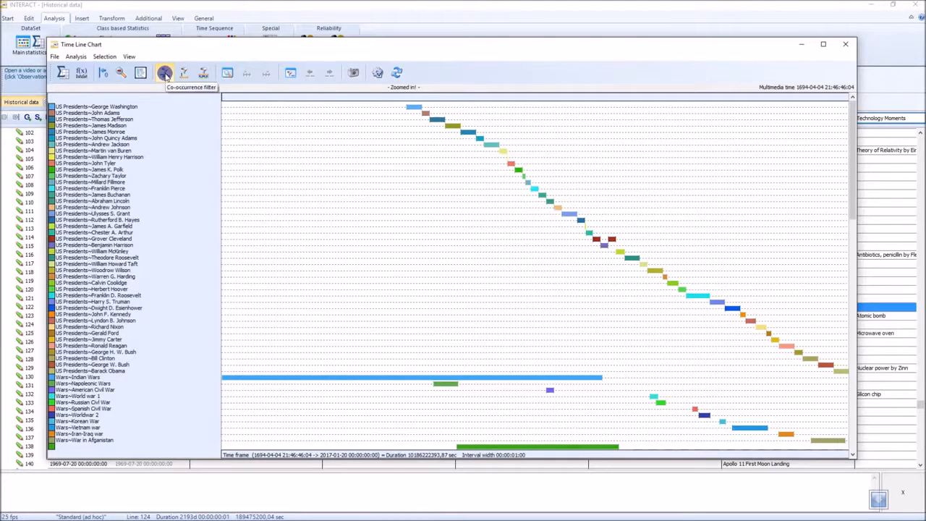
pyautogui.click(203, 72)
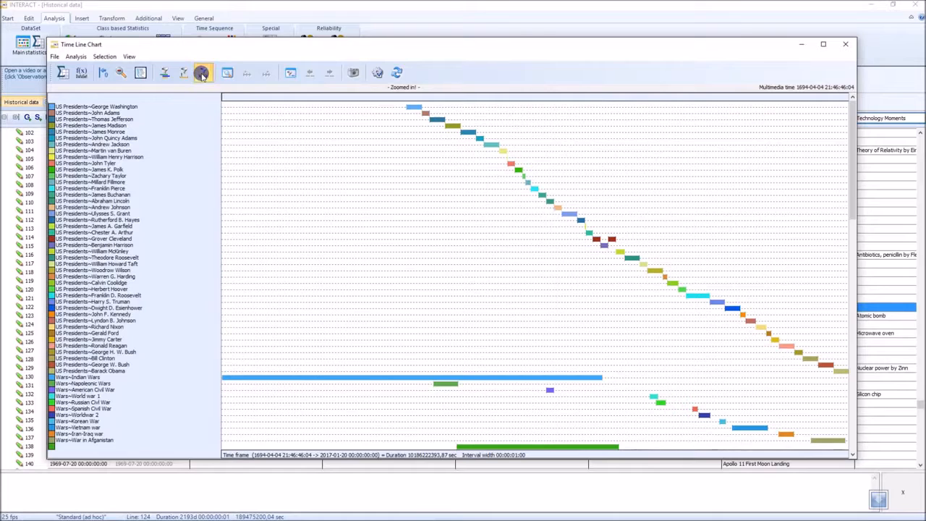
pyautogui.click(461, 266)
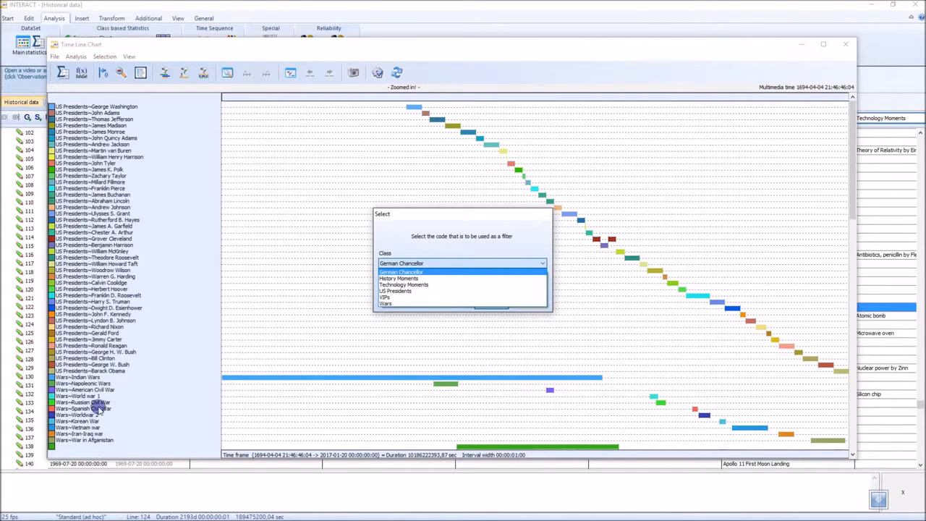
pyautogui.click(535, 229)
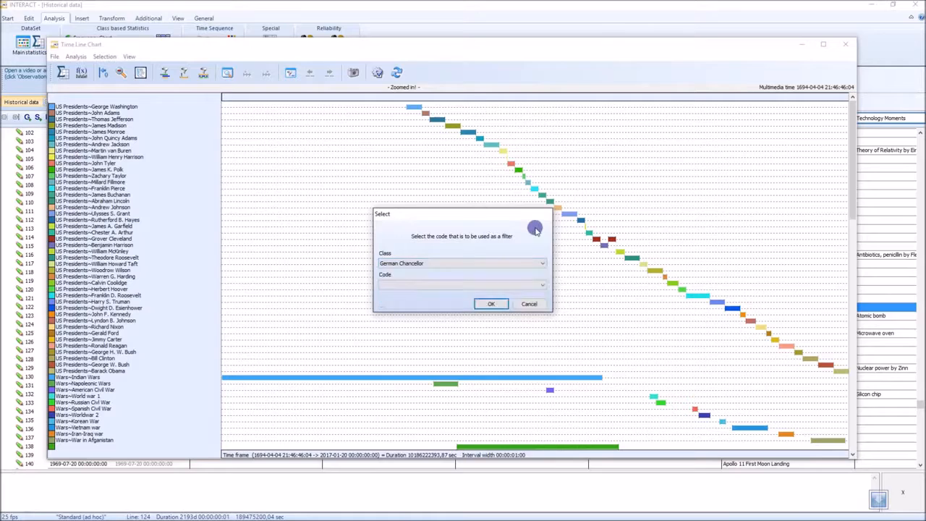
pyautogui.click(528, 302)
# Filter the time line chart by the code Albert Einstein from the class VIPs
pyautogui.moveTo(850, 185); pyautogui.dragTo(852, 304)
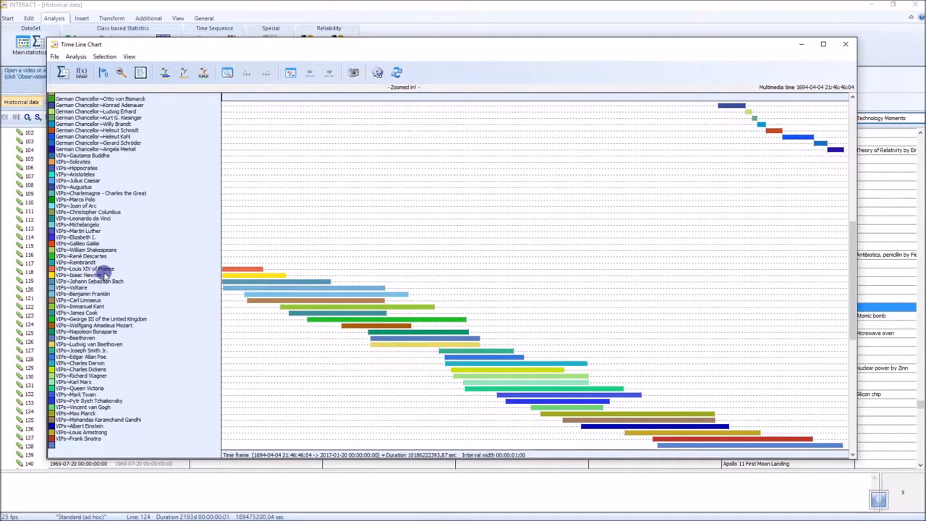
pyautogui.click(204, 73)
pyautogui.click(493, 264)
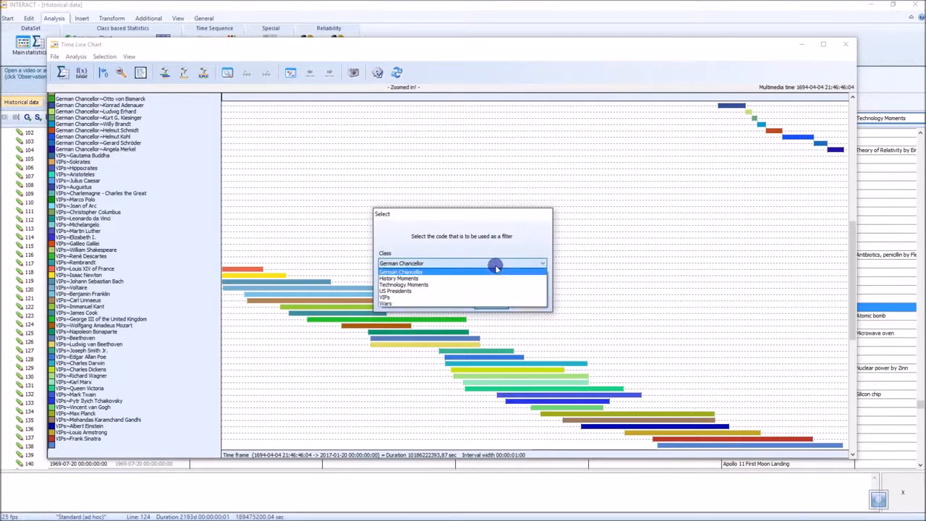
pyautogui.click(470, 296)
pyautogui.click(468, 286)
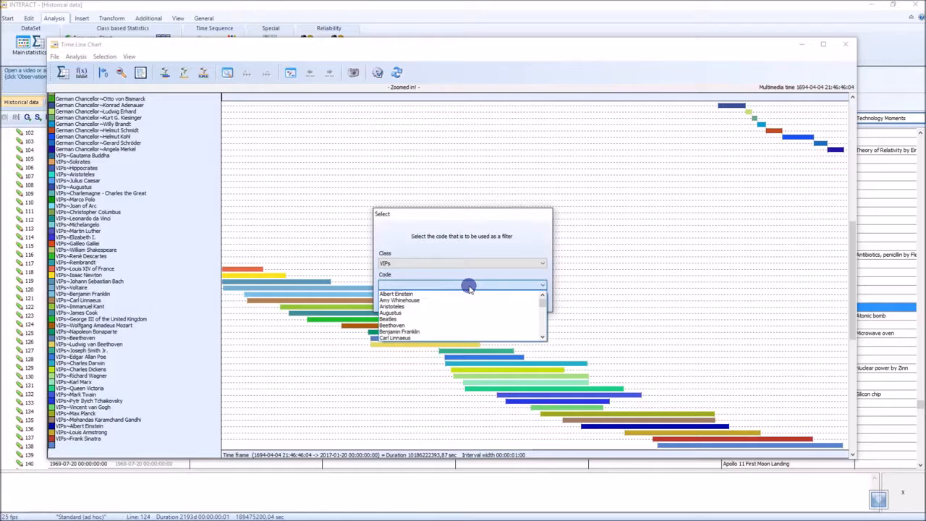
pyautogui.click(465, 294)
pyautogui.click(489, 303)
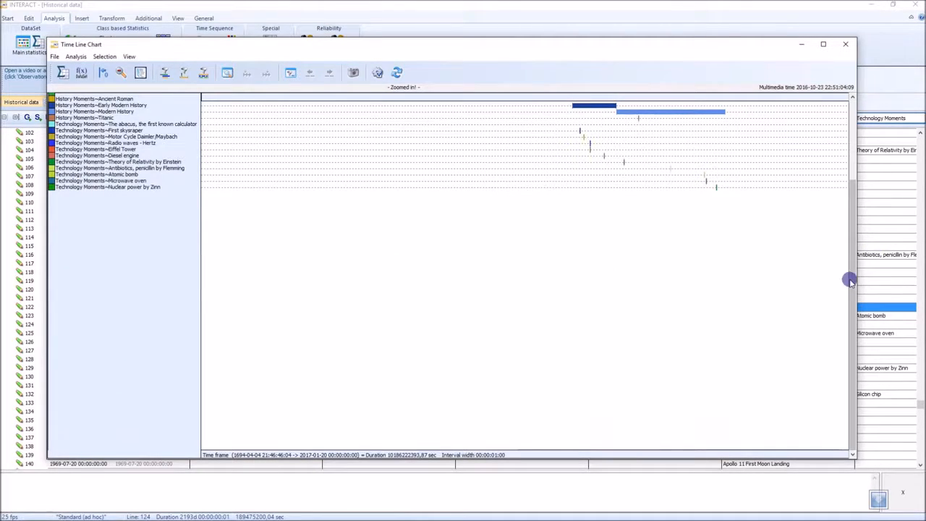
# Narrow the chart's time frame to Albert Einstein's lifespan, from about February 1879 to May 1955
pyautogui.moveTo(853, 286); pyautogui.dragTo(836, 208)
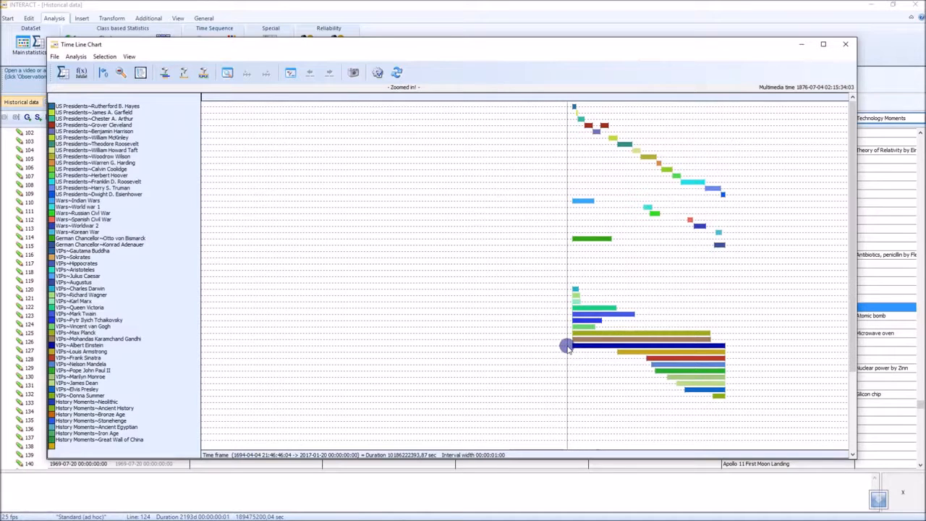
pyautogui.moveTo(568, 347); pyautogui.dragTo(736, 355)
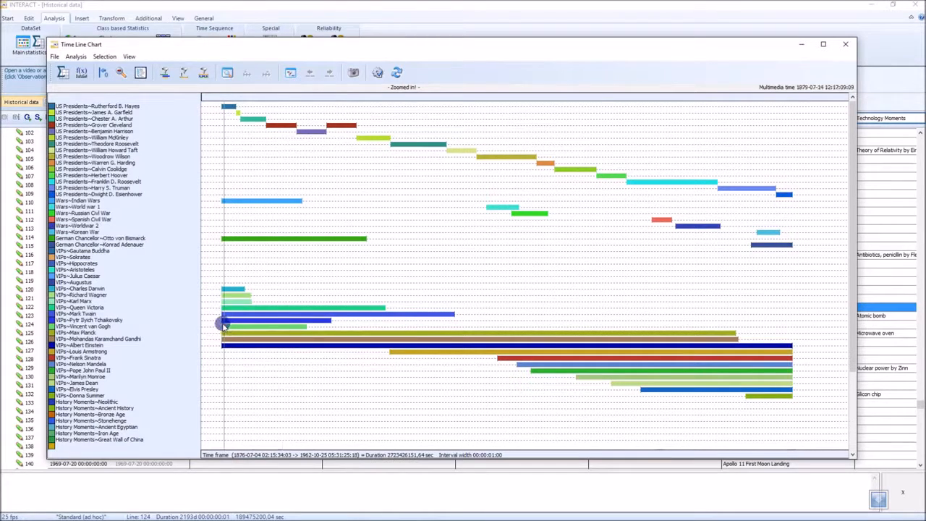
pyautogui.moveTo(221, 326); pyautogui.dragTo(794, 344)
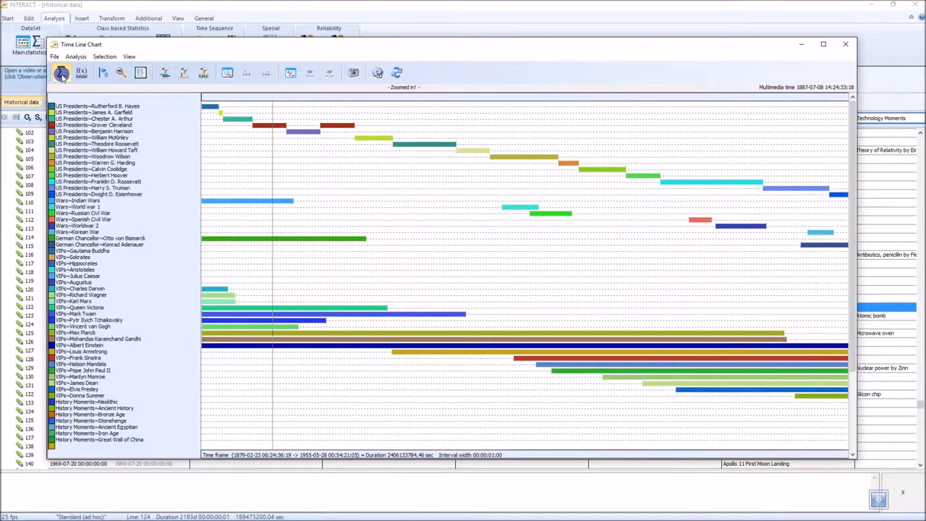
# Generate the statistics report for the selected time frame and review the code results down to the VIPs and History Moments
pyautogui.click(80, 74)
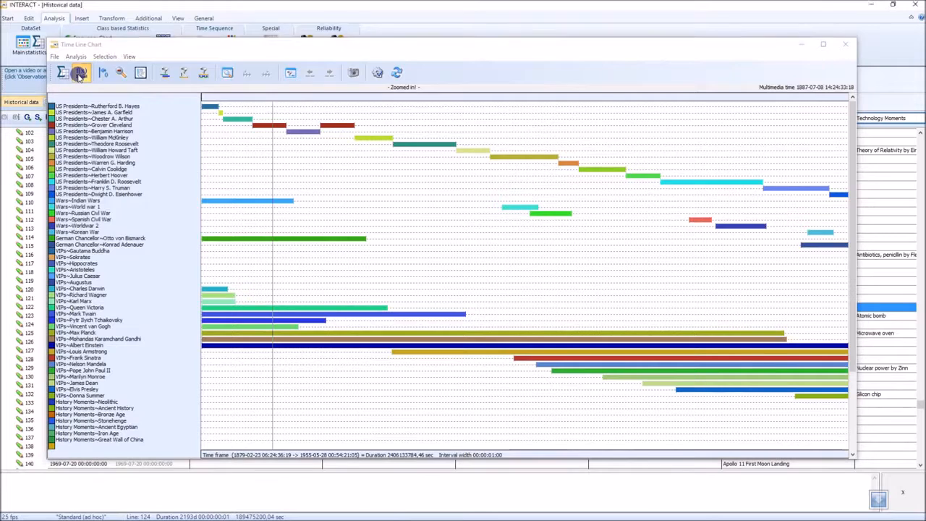
pyautogui.moveTo(450, 230); pyautogui.dragTo(489, 480)
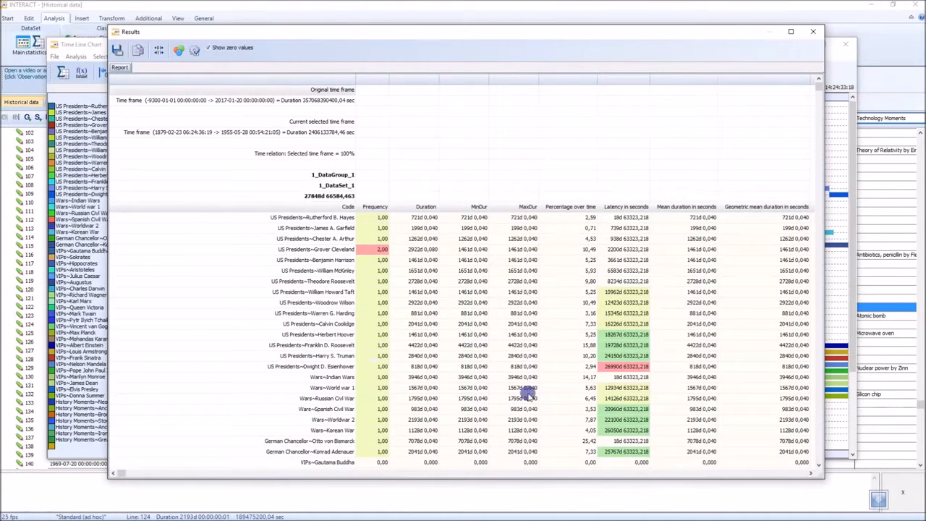
pyautogui.click(568, 228)
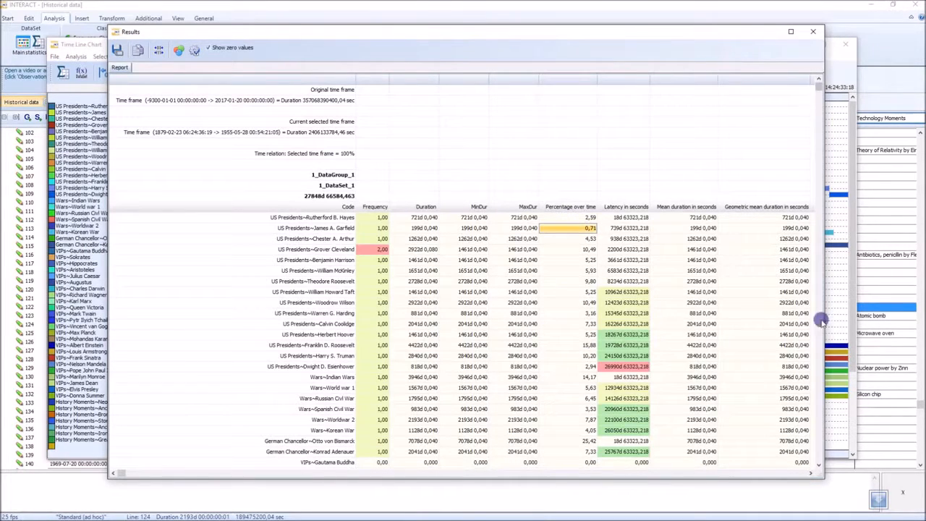
pyautogui.moveTo(819, 463); pyautogui.dragTo(819, 466)
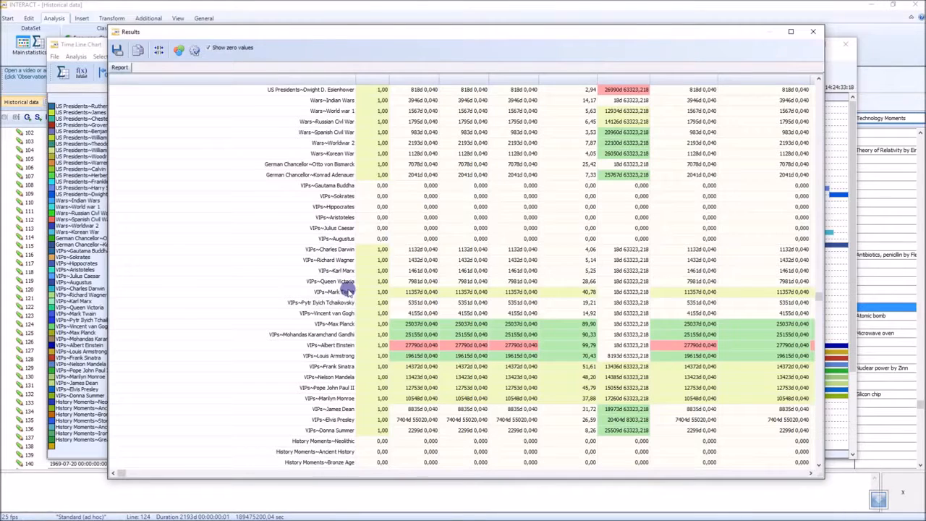
# Check Mark Twain's percentage value in the results report, and close both the report and the time line chart
pyautogui.click(576, 293)
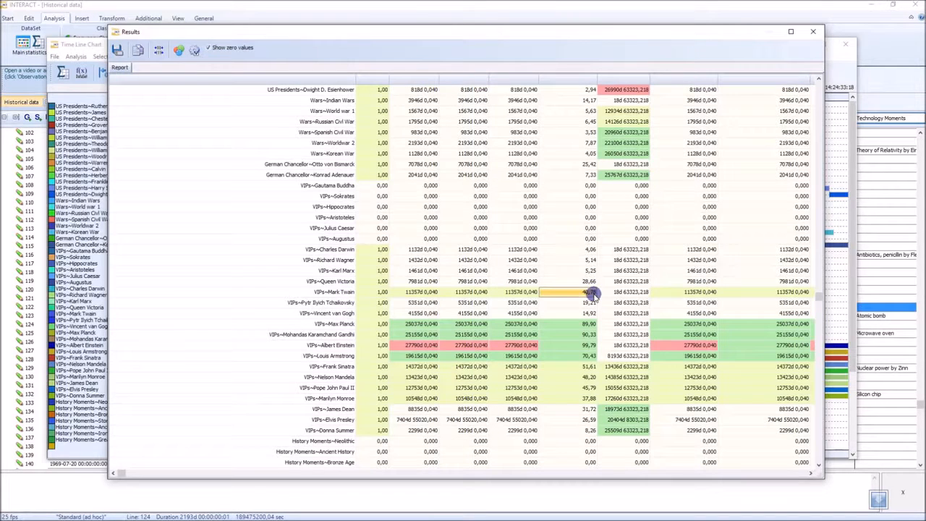
pyautogui.moveTo(586, 31); pyautogui.dragTo(604, 363)
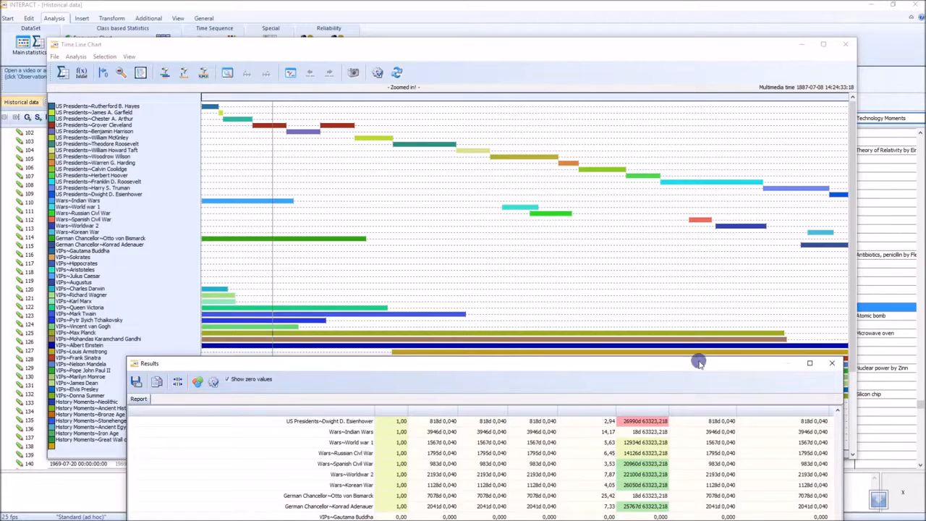
pyautogui.moveTo(675, 362); pyautogui.dragTo(675, 18)
pyautogui.click(842, 19)
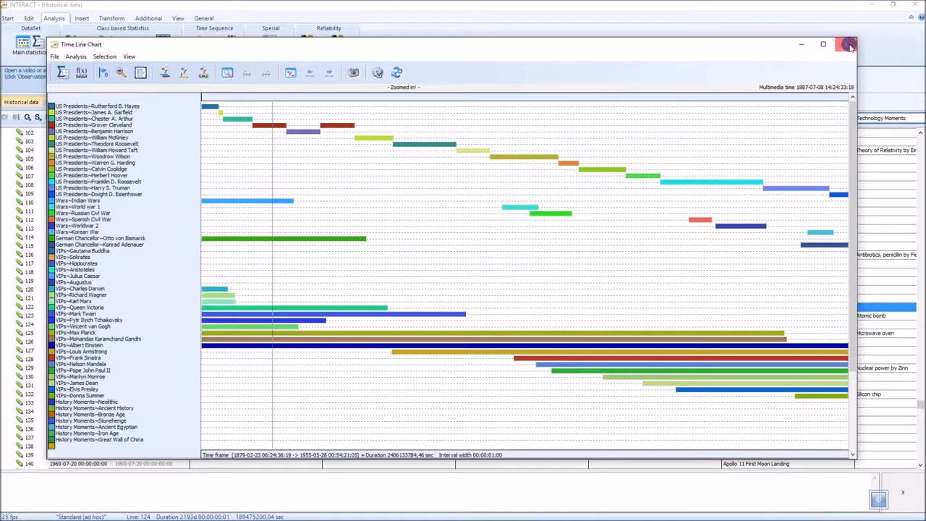
pyautogui.click(849, 46)
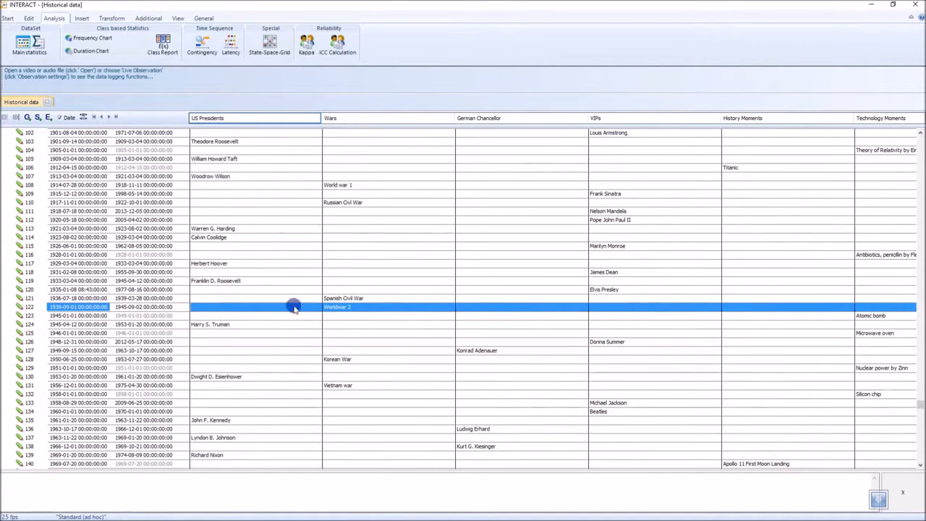
# Restore the maximized window to expose the desktop files, and preview Plain Text.txt and Case_Study_Usability_EN.docx
pyautogui.doubleClick(486, 5)
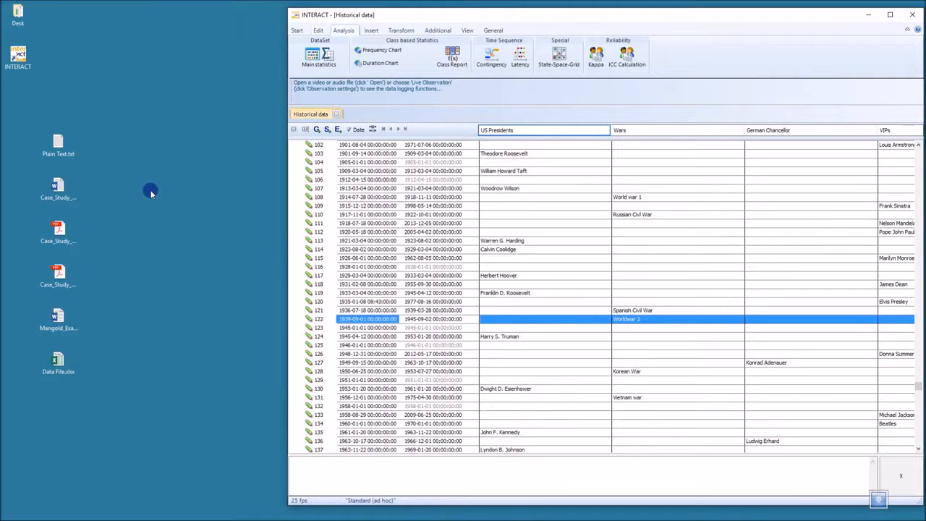
pyautogui.click(204, 210)
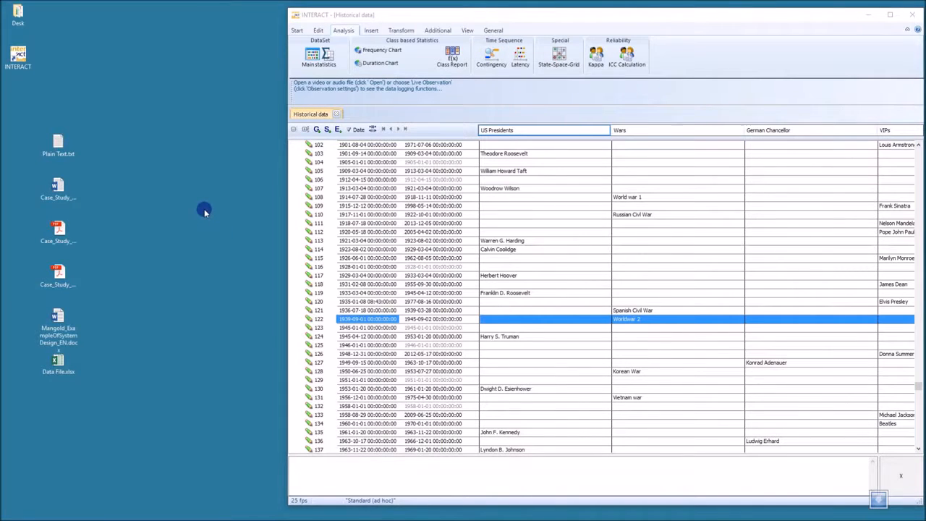
pyautogui.doubleClick(58, 143)
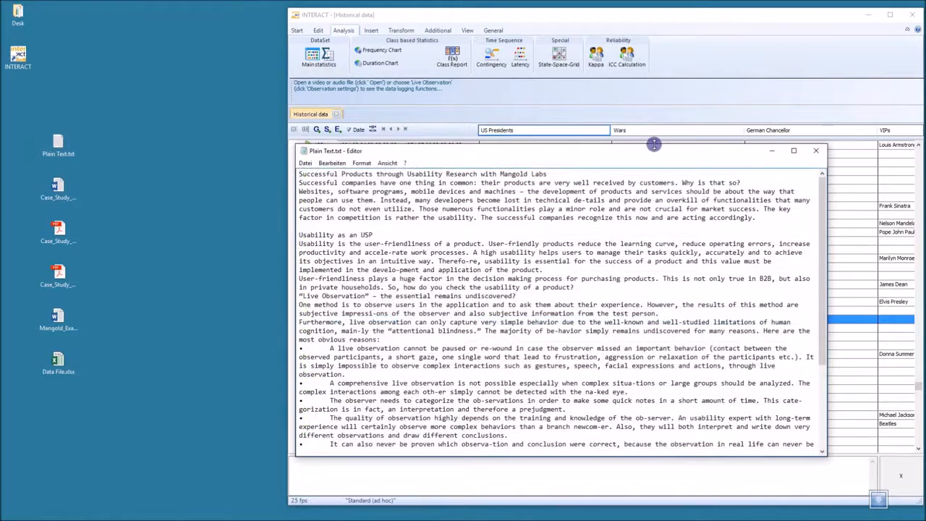
pyautogui.click(815, 151)
pyautogui.click(58, 188)
pyautogui.doubleClick(58, 188)
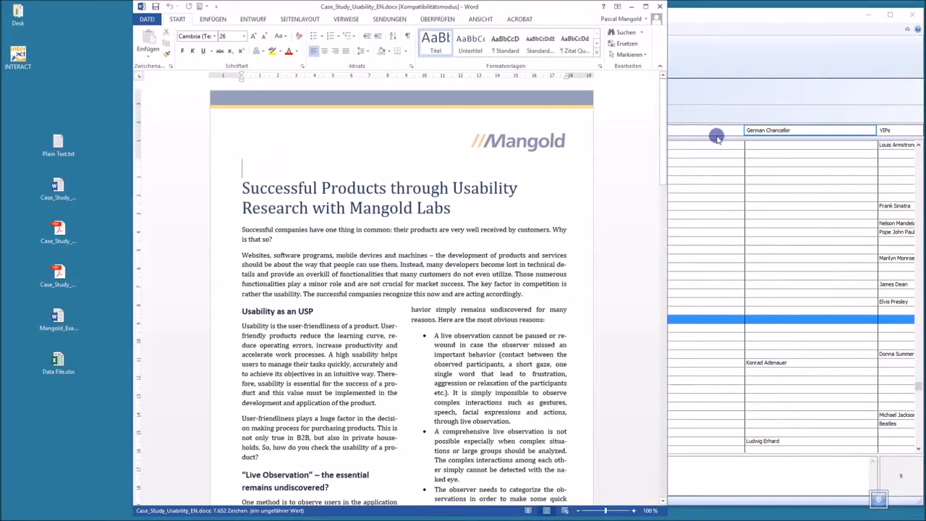
pyautogui.click(716, 136)
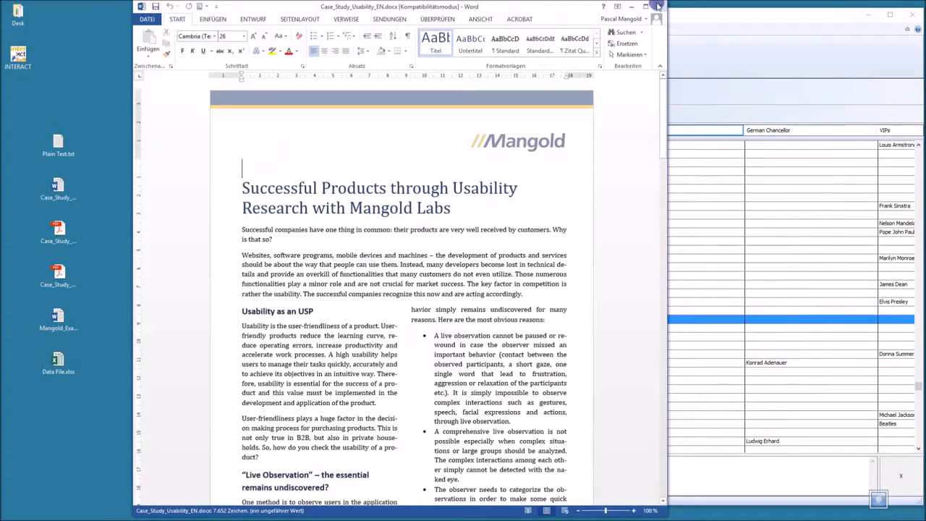
pyautogui.click(660, 6)
# Attach Plain Text.txt, Case_Study_Usability_EN.docx and Case_Study_Child_Development_Africa_EN.pdf as file links to the Warren G. Harding event
pyautogui.click(513, 239)
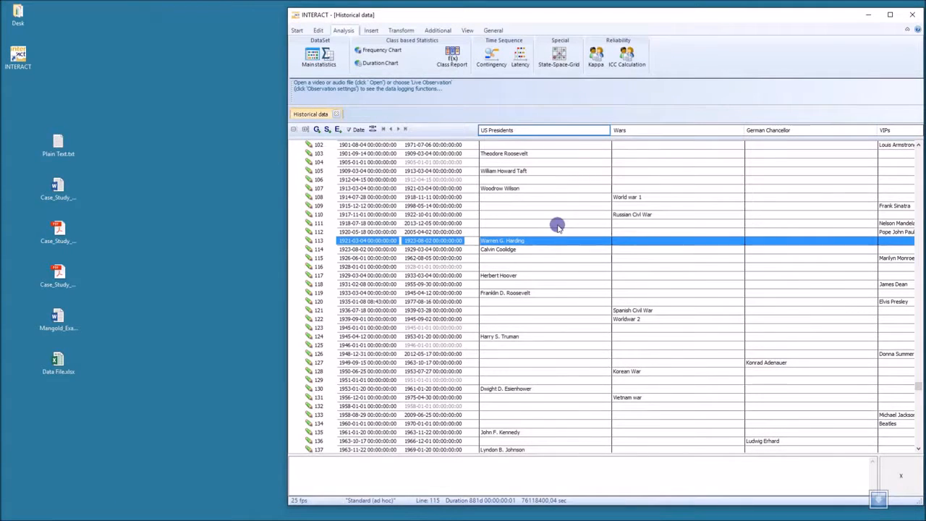
pyautogui.moveTo(24, 128); pyautogui.dragTo(495, 480)
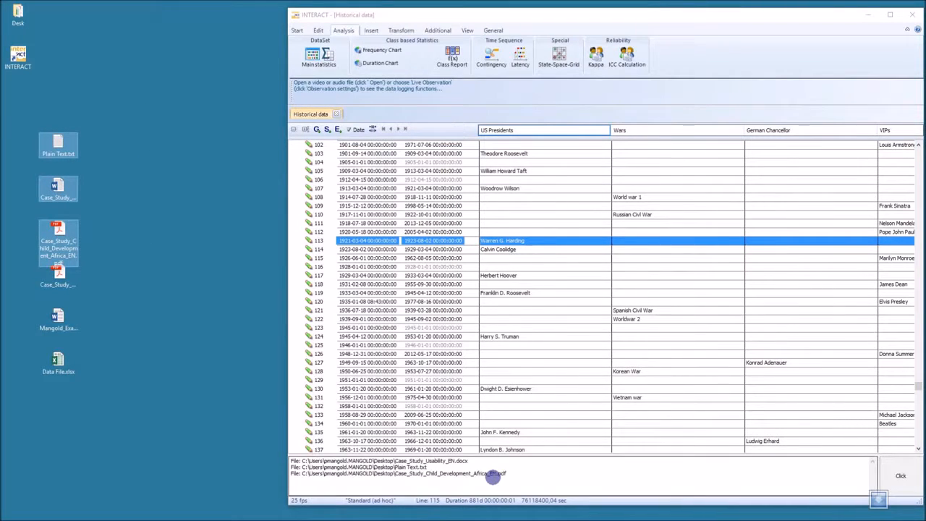
pyautogui.click(439, 276)
pyautogui.click(470, 241)
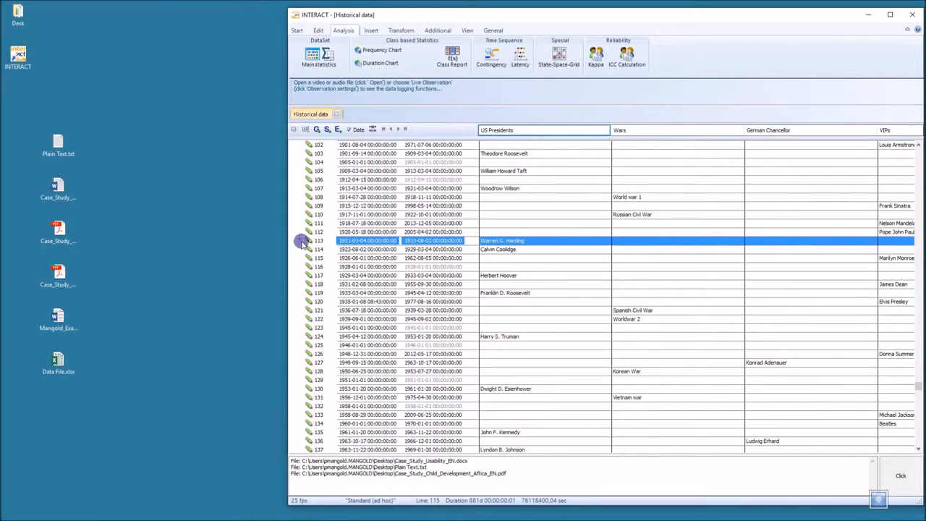
# Switch between events 112 and 113 to check the file links and the marker beside the Warren G. Harding event
pyautogui.click(364, 232)
pyautogui.click(366, 241)
pyautogui.click(366, 232)
pyautogui.click(369, 242)
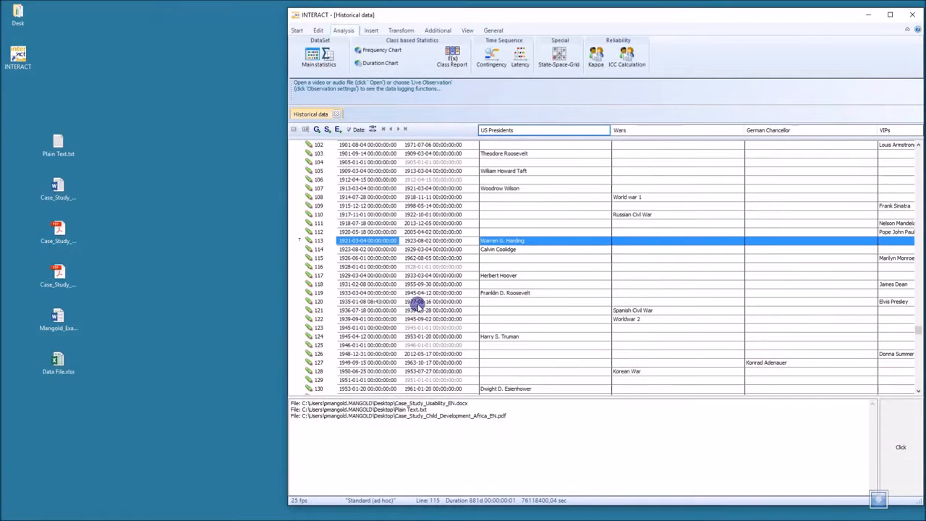
pyautogui.click(377, 232)
pyautogui.click(379, 242)
pyautogui.click(379, 227)
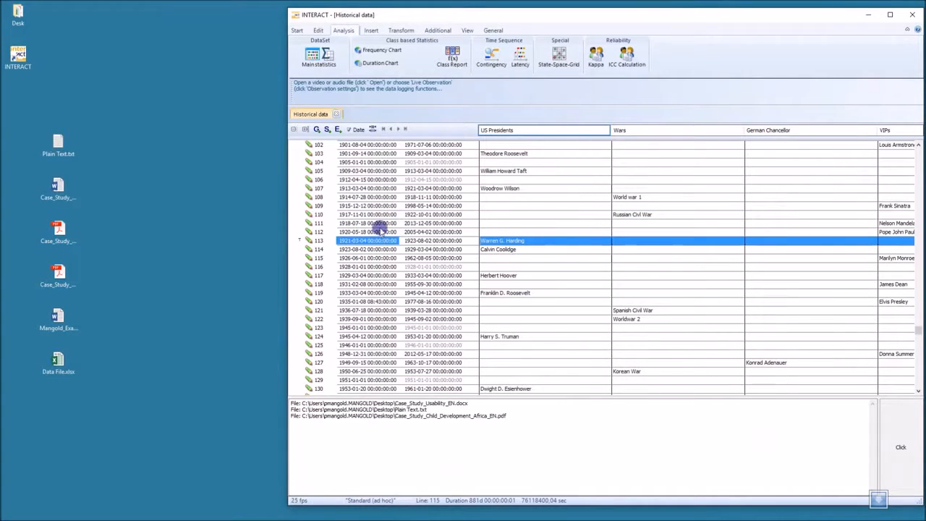
pyautogui.click(379, 232)
pyautogui.click(380, 240)
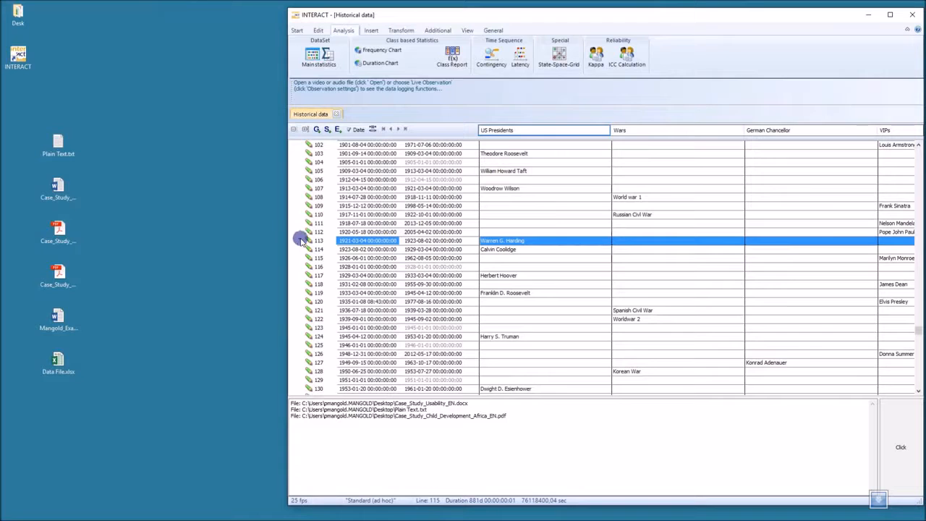
pyautogui.moveTo(20, 270); pyautogui.dragTo(527, 317)
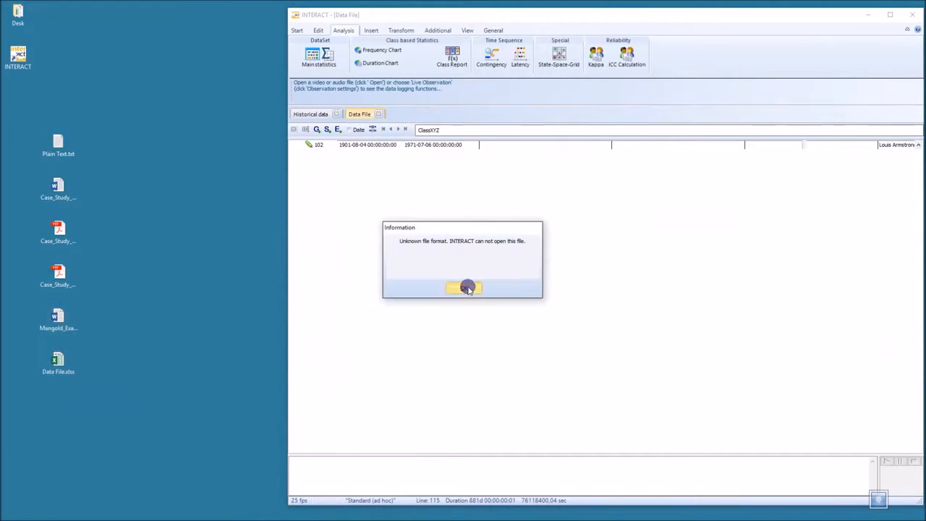
pyautogui.click(467, 288)
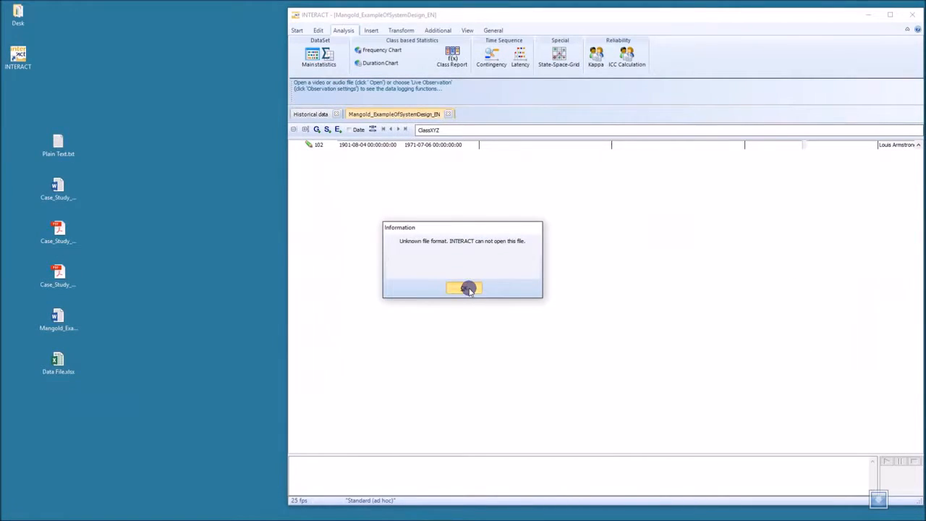
pyautogui.click(469, 289)
# Attach Mangold_ExampleOfSystemDesign_EN.docx, Case_Study_Consumer_Research_Lab_EN.pdf and Data File.xlsx as file links to the Worldwar 2 event
pyautogui.click(543, 317)
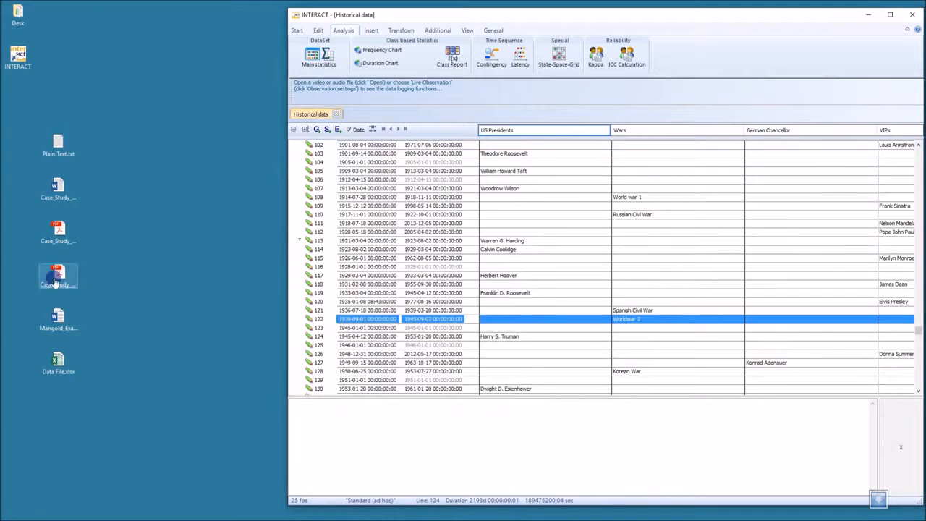
pyautogui.click(53, 277)
pyautogui.keyDown('ctrl'); pyautogui.click(62, 329); pyautogui.keyUp('ctrl')
pyautogui.keyDown('ctrl'); pyautogui.click(60, 361); pyautogui.keyUp('ctrl')
pyautogui.moveTo(61, 360); pyautogui.dragTo(442, 416)
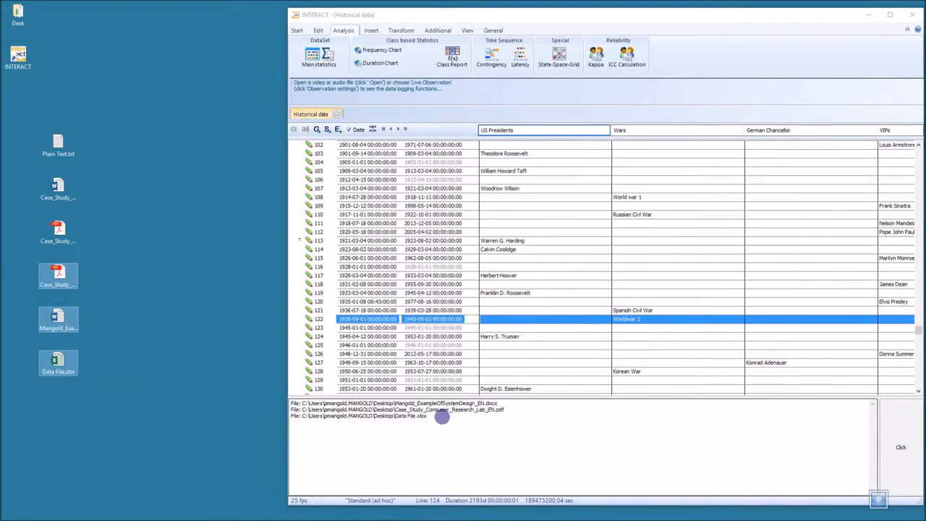
# Open the three files linked to the Warren G. Harding event for viewing and close them again
pyautogui.click(404, 274)
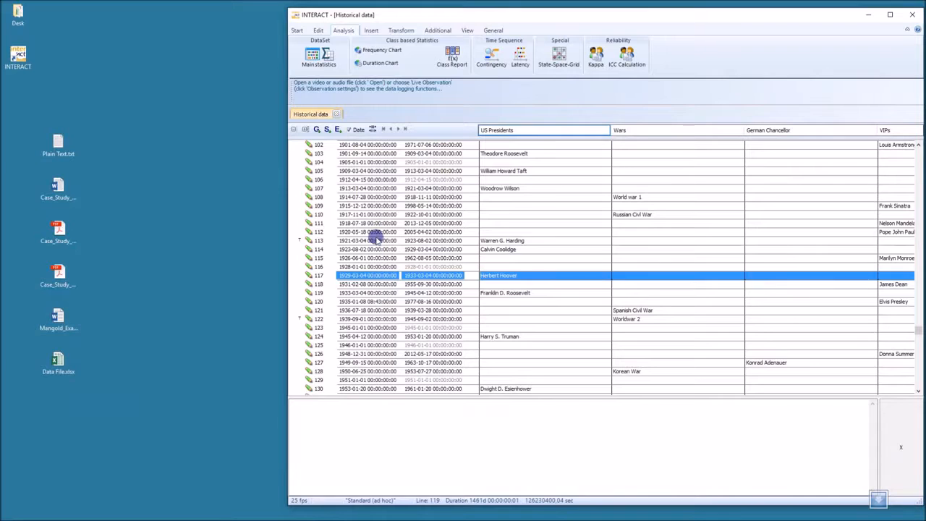
pyautogui.click(376, 240)
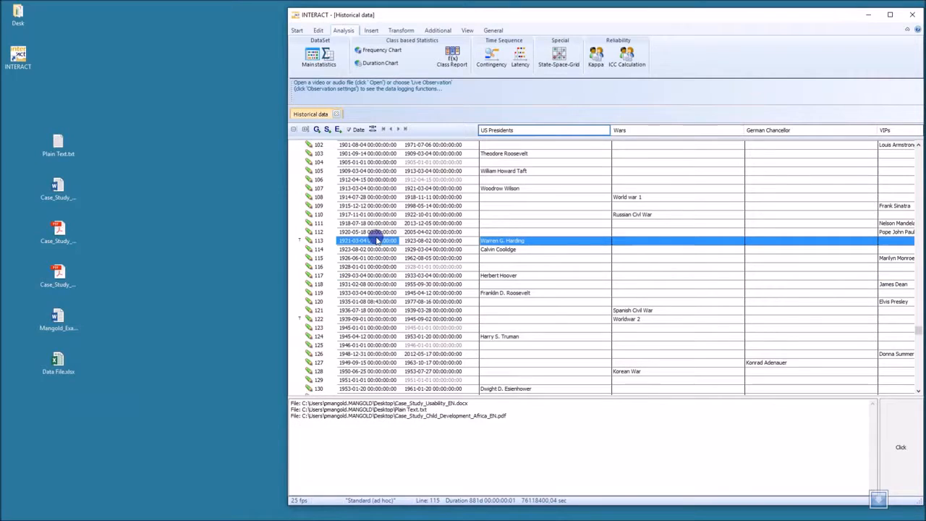
pyautogui.click(902, 446)
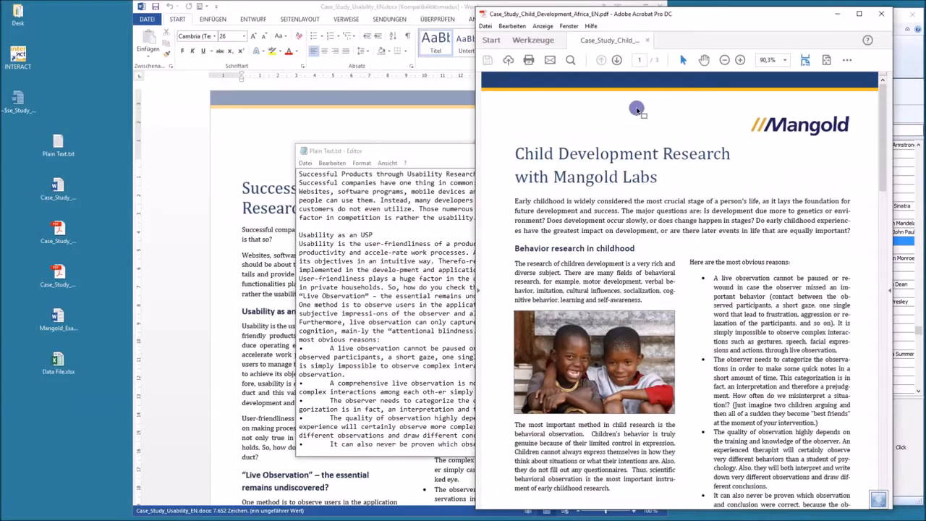
pyautogui.click(880, 14)
pyautogui.click(660, 6)
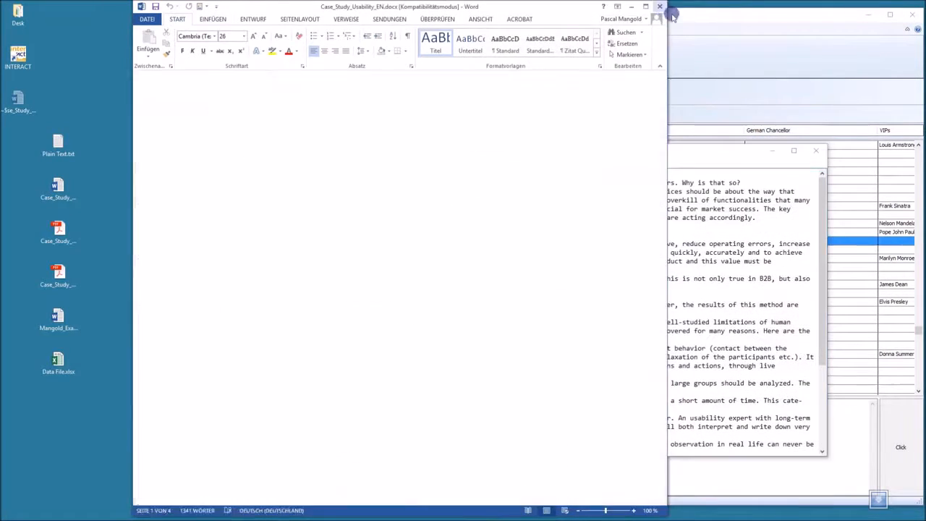
pyautogui.click(816, 150)
# Open the three files linked to the Worldwar 2 event for viewing and close them again
pyautogui.click(395, 319)
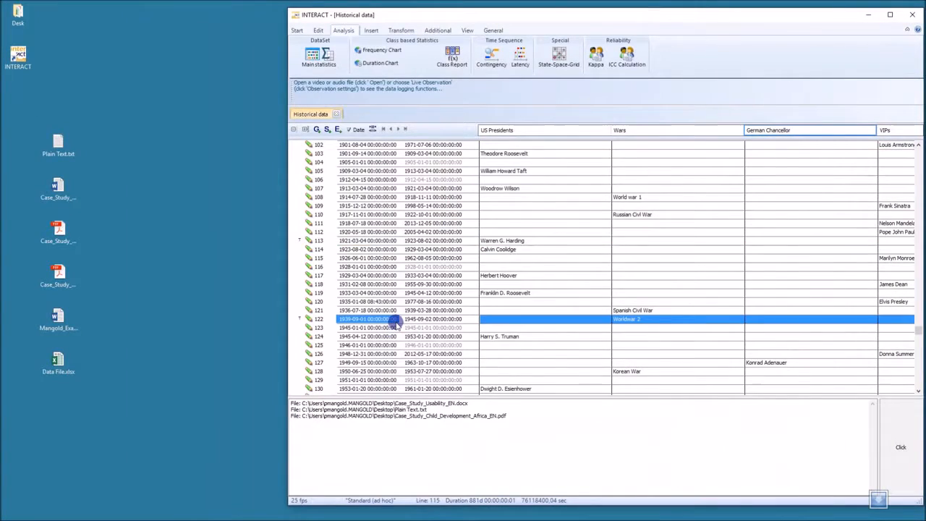
pyautogui.click(897, 436)
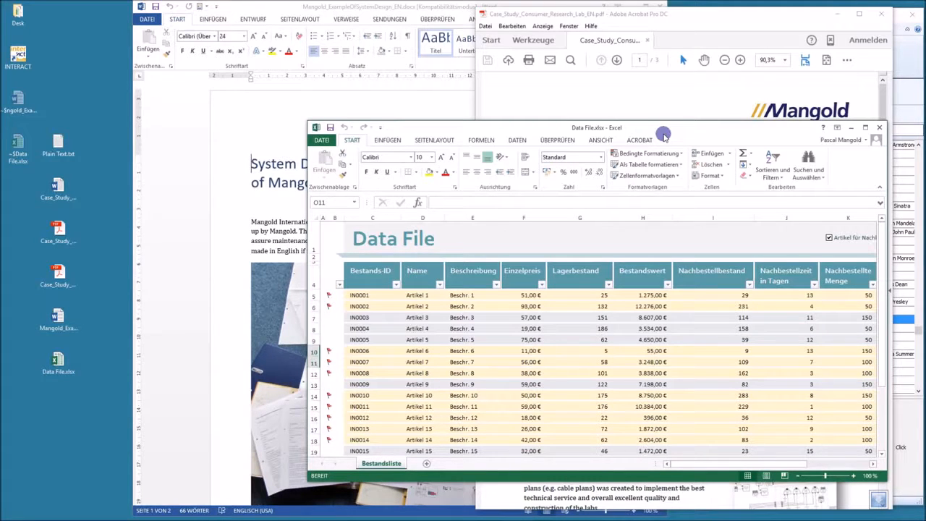
pyautogui.click(878, 127)
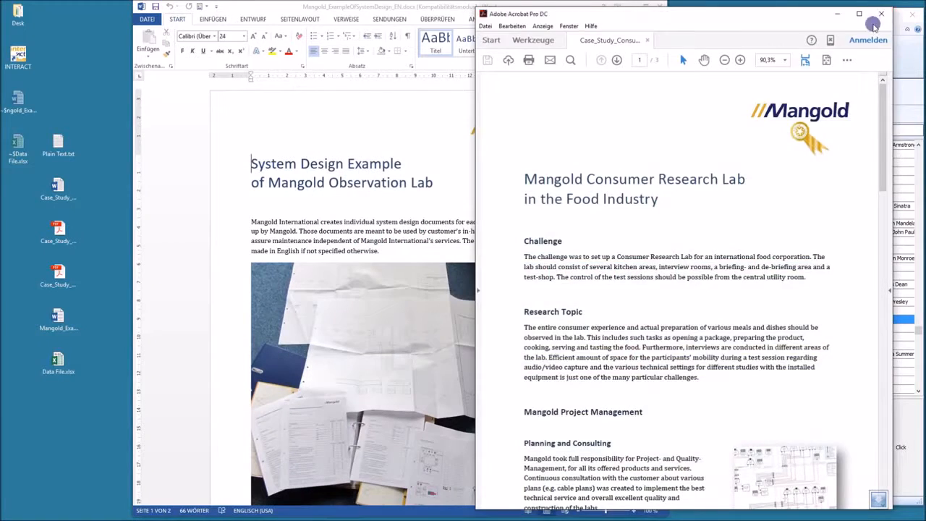
pyautogui.click(881, 14)
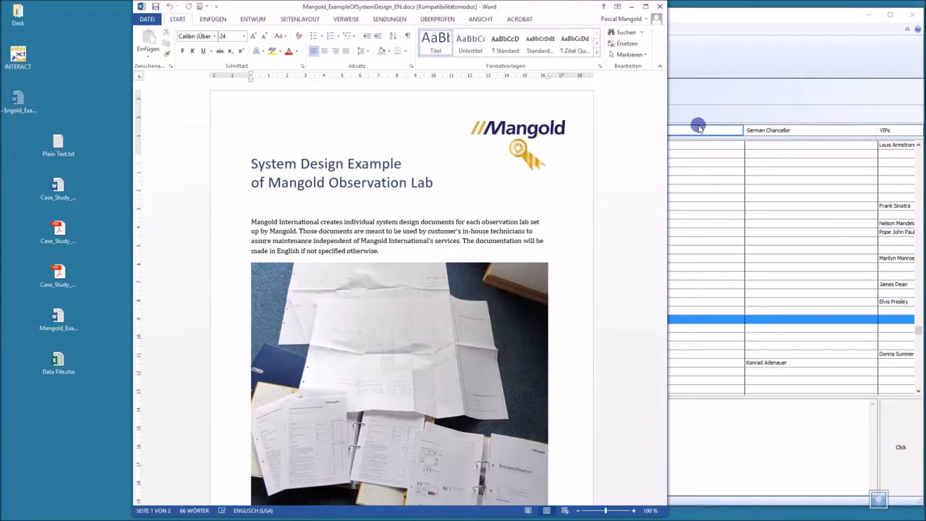
pyautogui.click(660, 7)
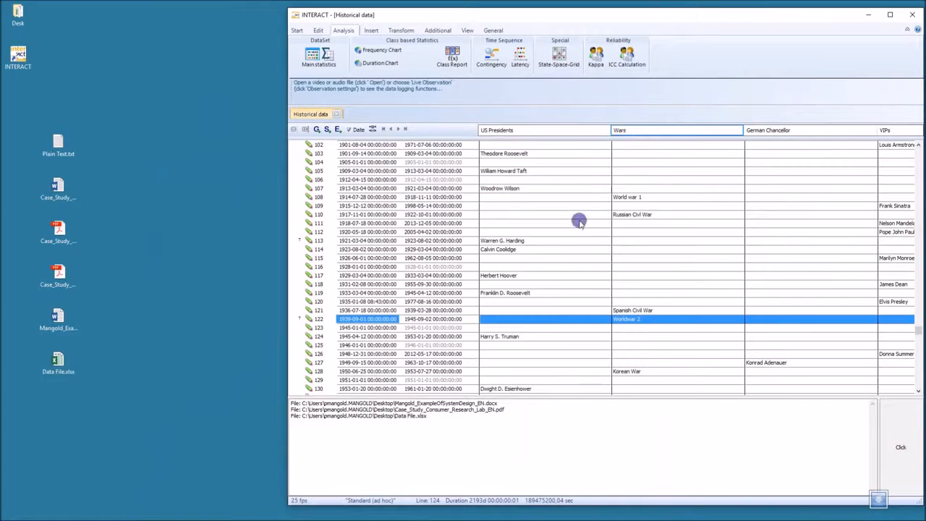